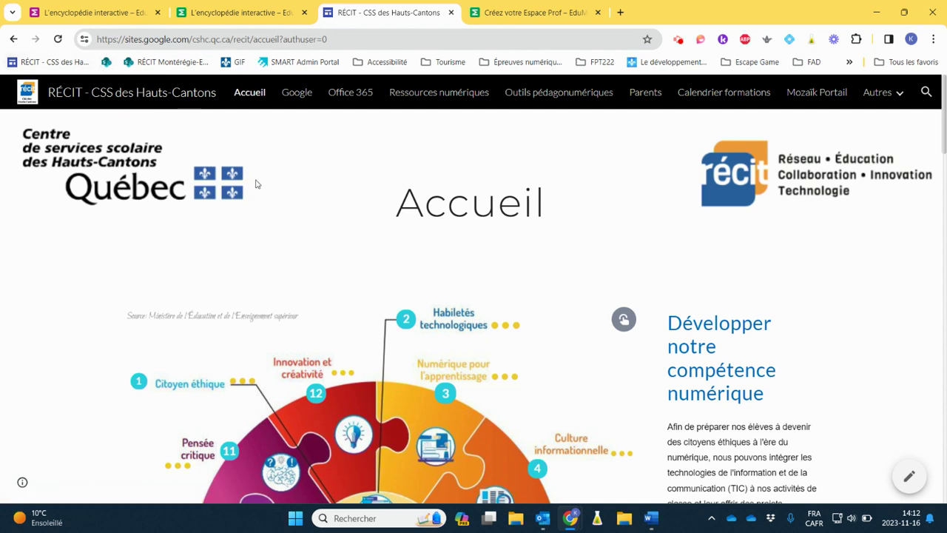
Step: Go to the Ressources numériques page and bring the eduMedia junior, eduMedia secondaire and eSTIMe tiles into view
{"action": "left_click", "coordinate": [435, 95]}
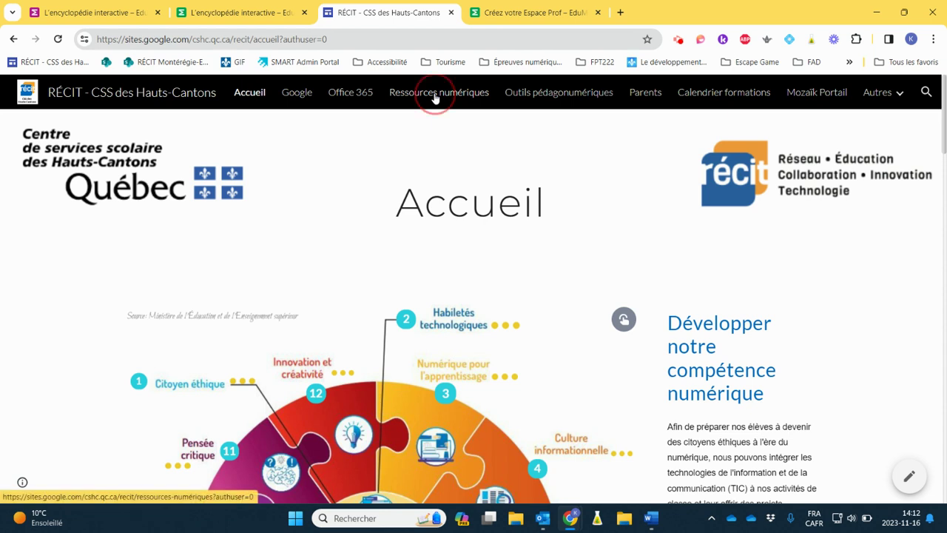
{"action": "scroll", "coordinate": [703, 241], "scroll_direction": "down", "scroll_amount": 14}
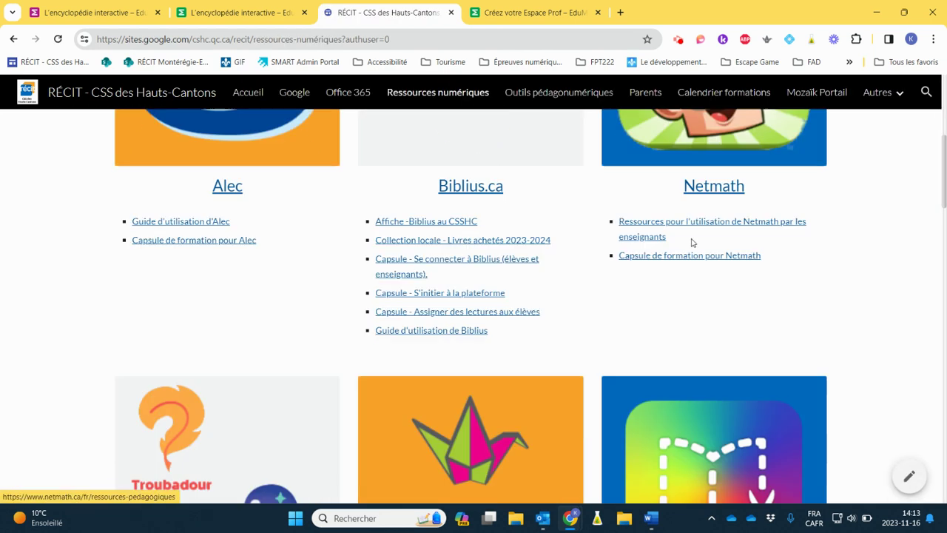
{"action": "scroll", "coordinate": [692, 242], "scroll_direction": "down", "scroll_amount": 5}
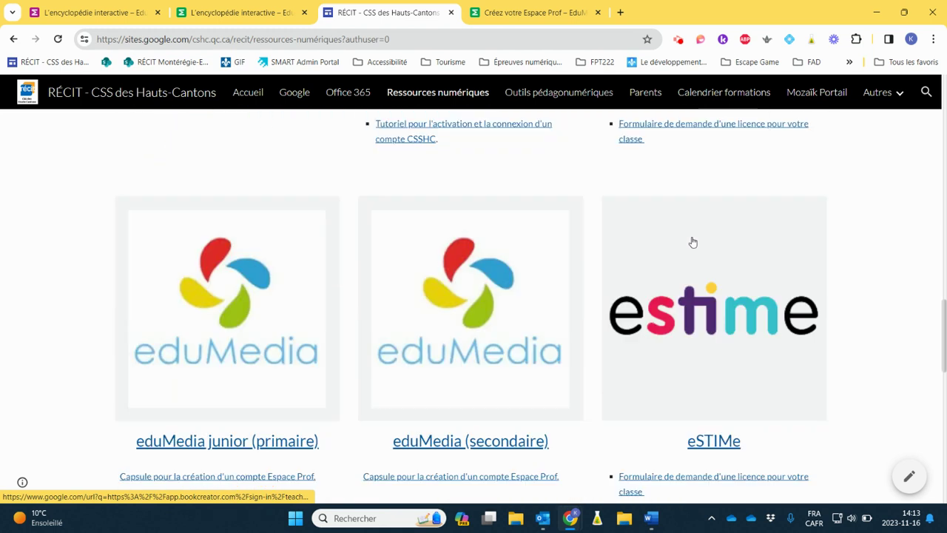
{"action": "scroll", "coordinate": [695, 229], "scroll_direction": "up", "scroll_amount": 1}
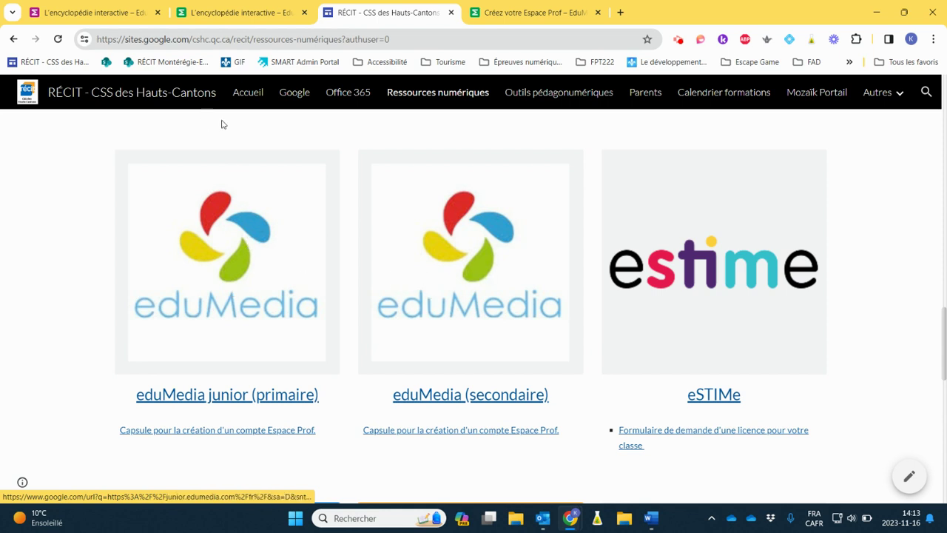
{"action": "left_click", "coordinate": [213, 14]}
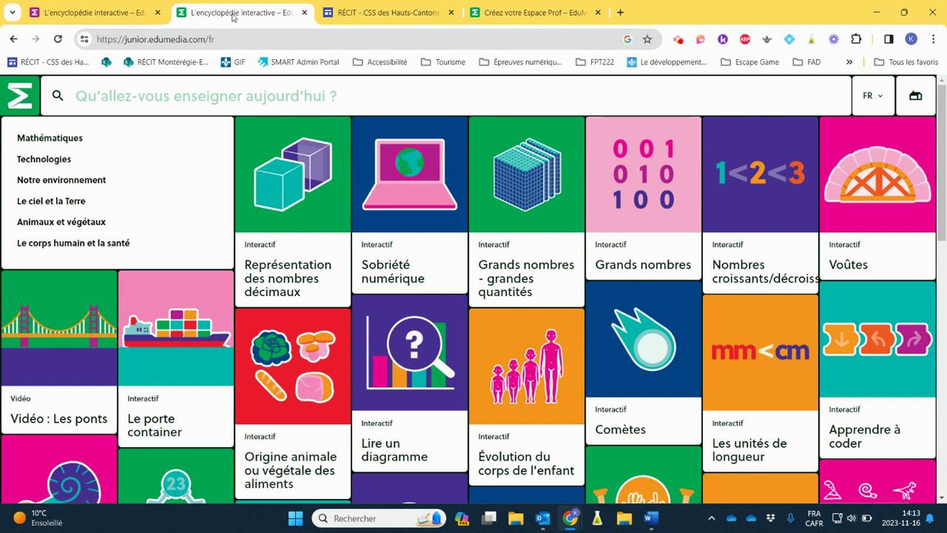
{"action": "left_click", "coordinate": [89, 13]}
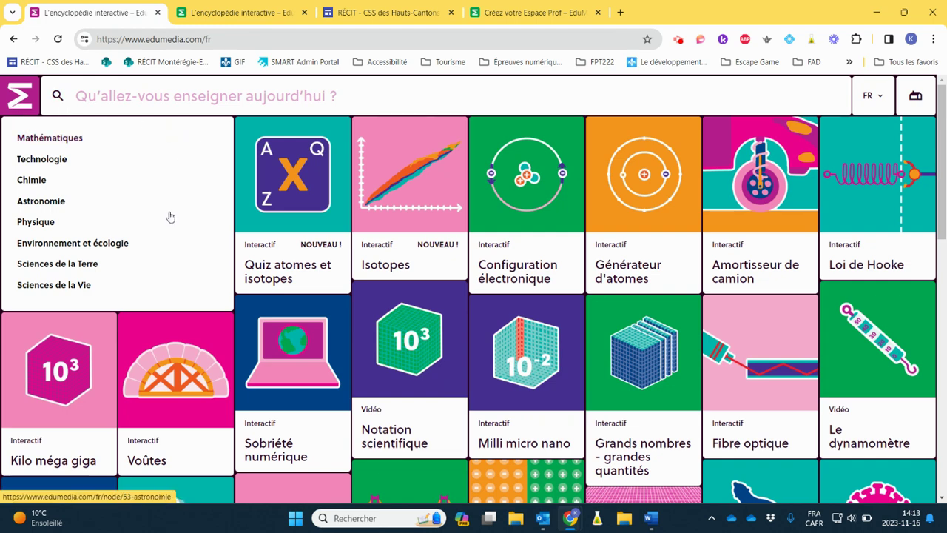
{"action": "scroll", "coordinate": [168, 209], "scroll_direction": "down", "scroll_amount": 3}
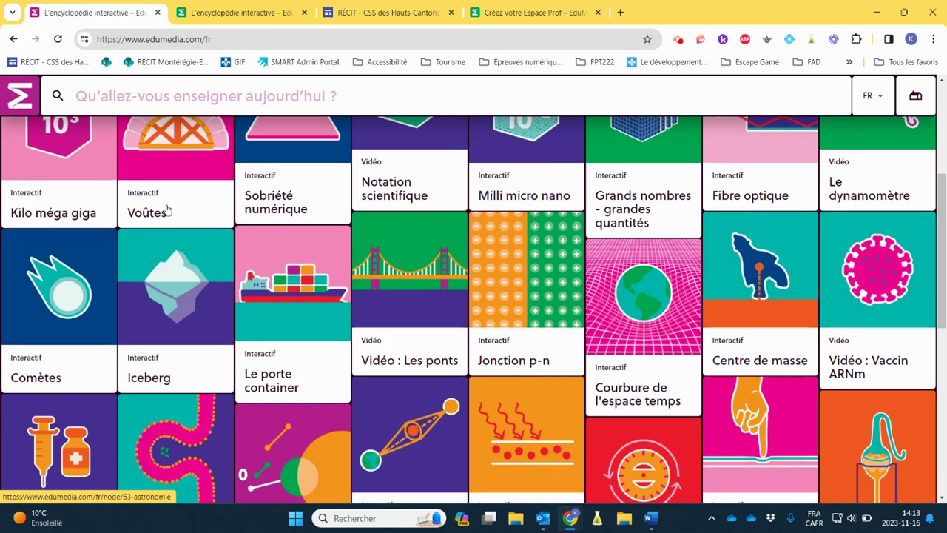
{"action": "scroll", "coordinate": [175, 209], "scroll_direction": "down", "scroll_amount": 10}
{"action": "scroll", "coordinate": [175, 210], "scroll_direction": "up", "scroll_amount": 15}
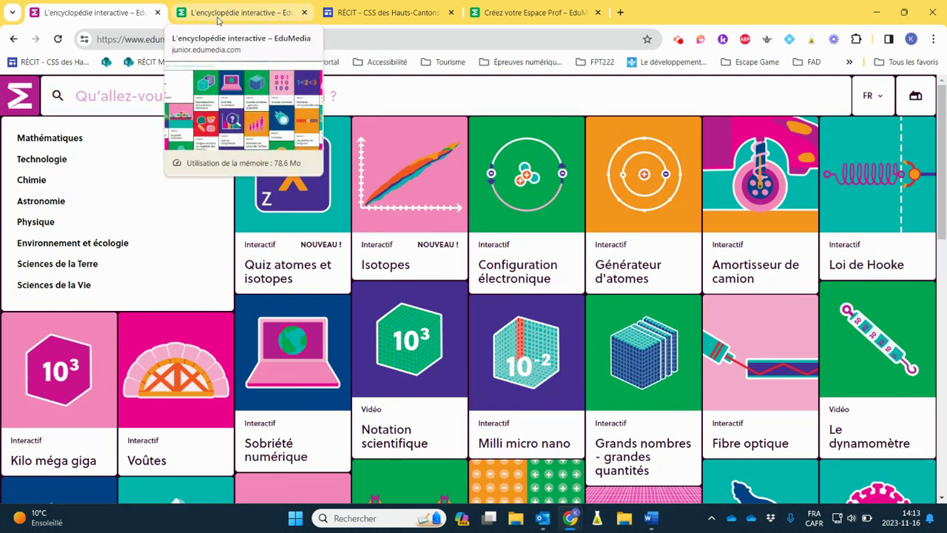
{"action": "left_click", "coordinate": [385, 12]}
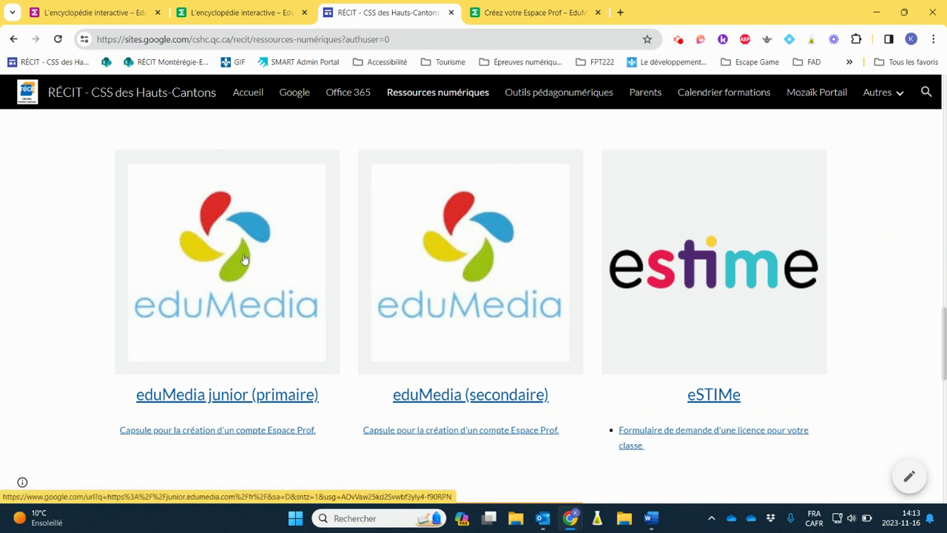
Step: Launch eduMedia junior (primaire) in a new tab and browse its subject list and activity tiles
{"action": "left_click", "coordinate": [187, 245]}
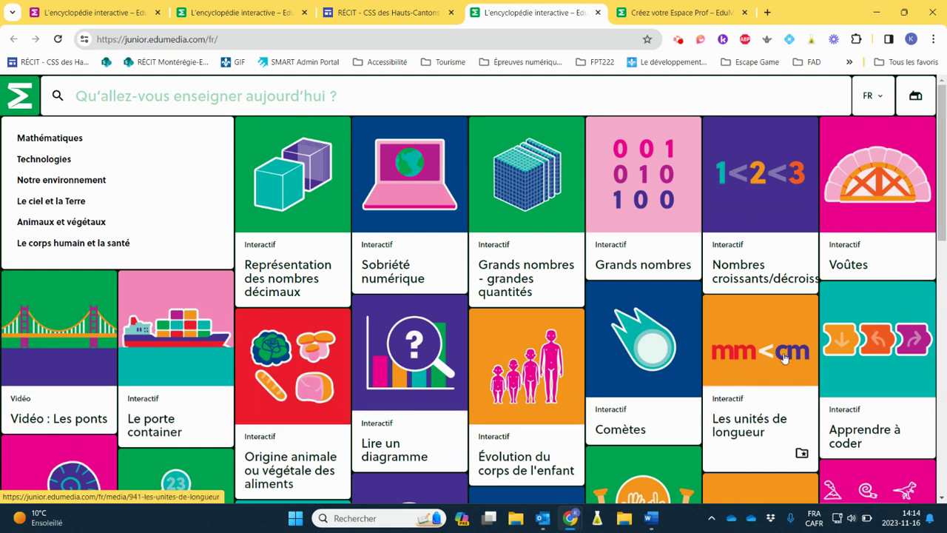
{"action": "scroll", "coordinate": [360, 428], "scroll_direction": "down", "scroll_amount": 3}
{"action": "scroll", "coordinate": [378, 368], "scroll_direction": "up", "scroll_amount": 3}
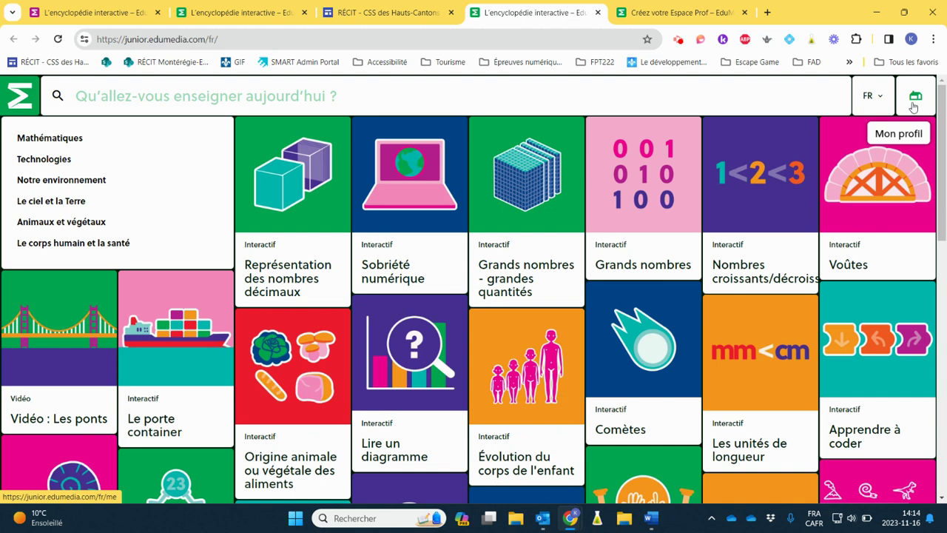
{"action": "left_click", "coordinate": [916, 101]}
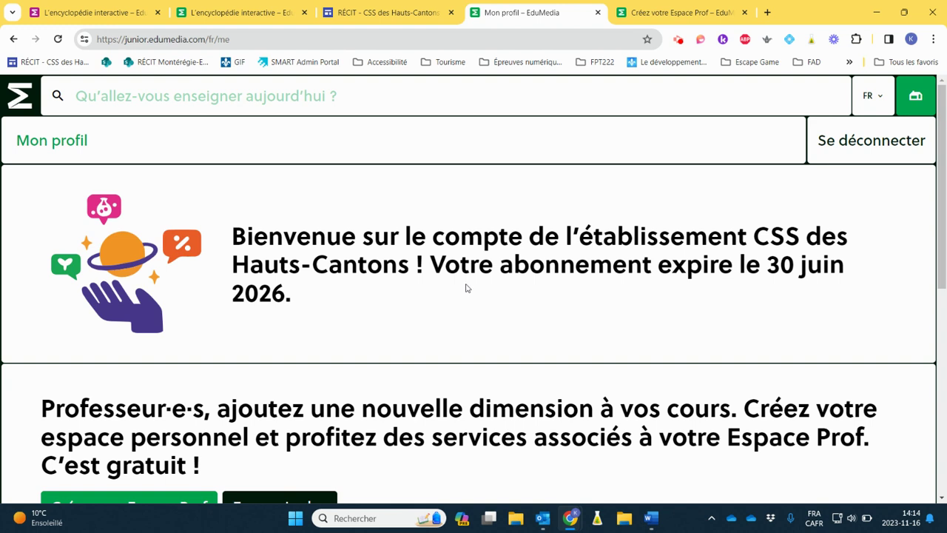
{"action": "key", "text": "alt+Left"}
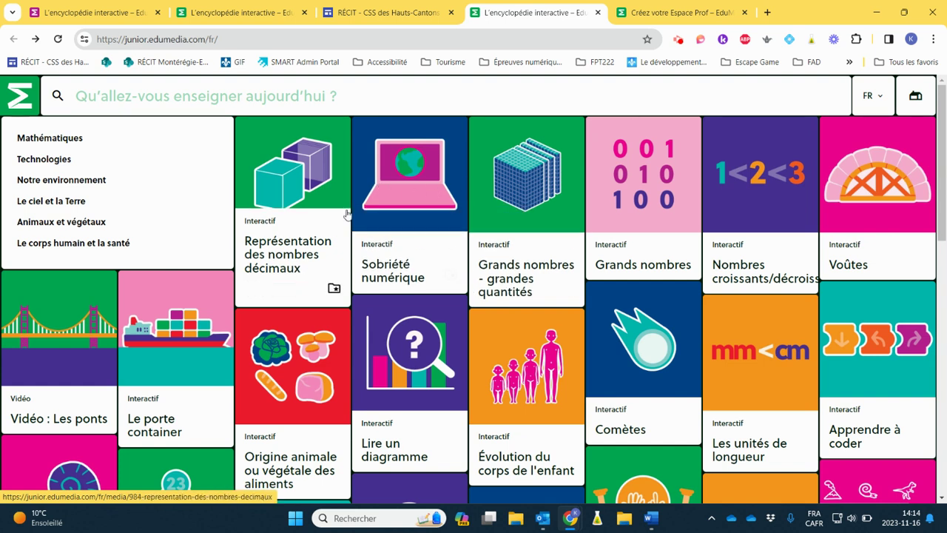
{"action": "left_click", "coordinate": [287, 183]}
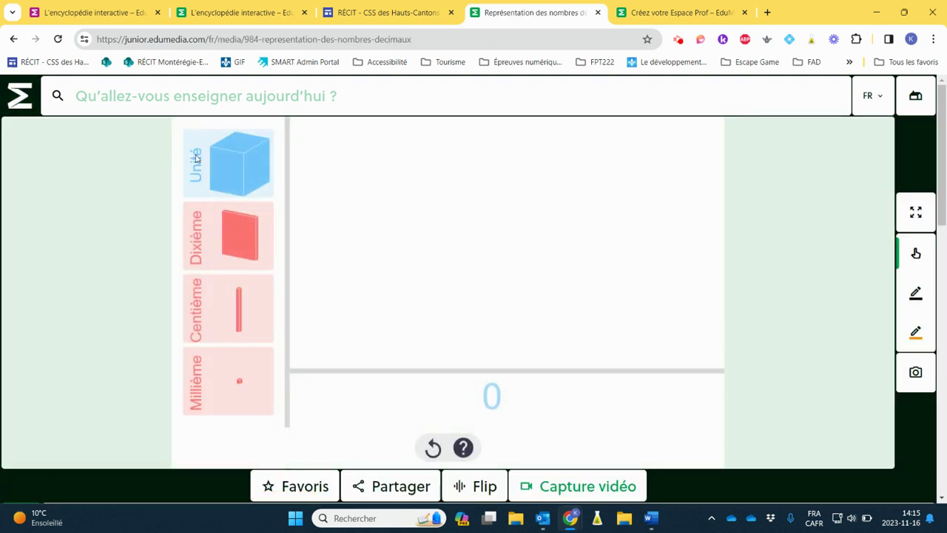
{"action": "left_click", "coordinate": [213, 163]}
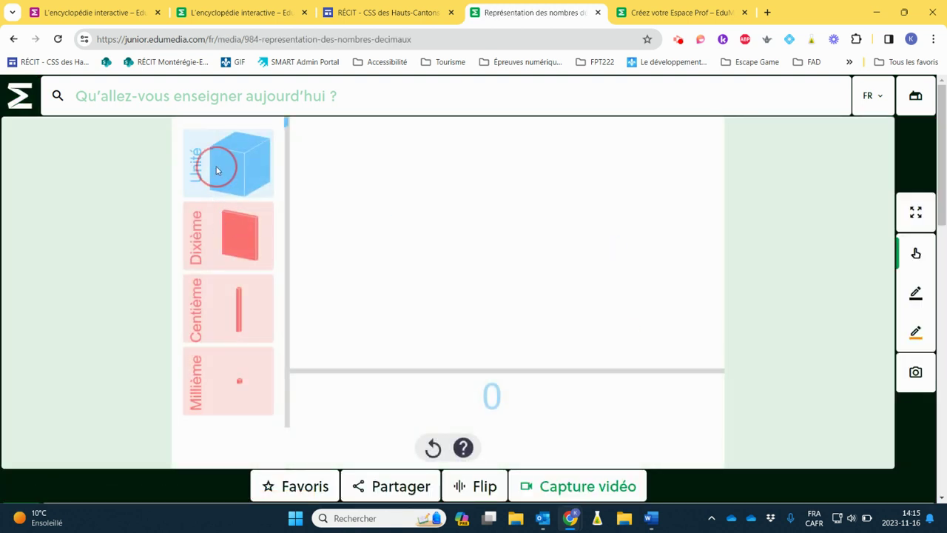
{"action": "left_click", "coordinate": [219, 236]}
{"action": "left_click", "coordinate": [218, 237]}
{"action": "left_click", "coordinate": [217, 237]}
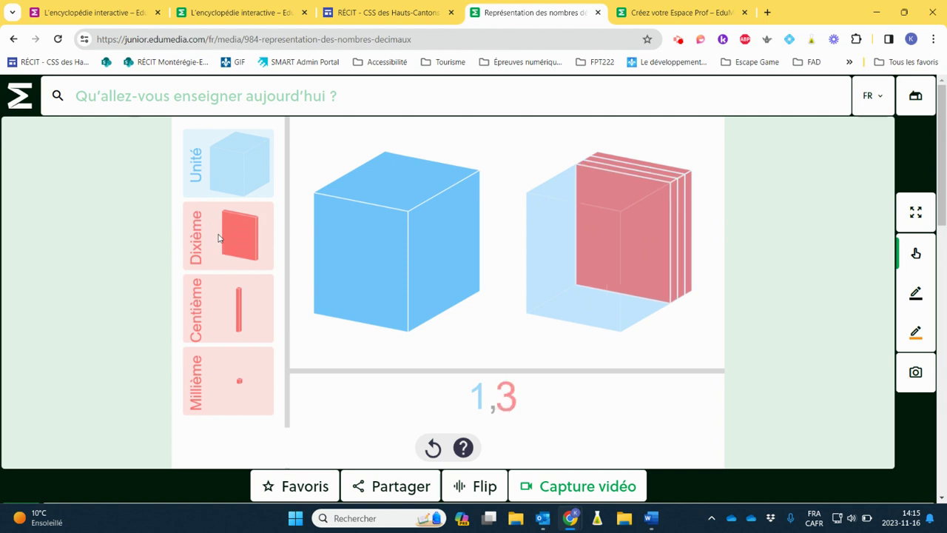
{"action": "left_click", "coordinate": [213, 237]}
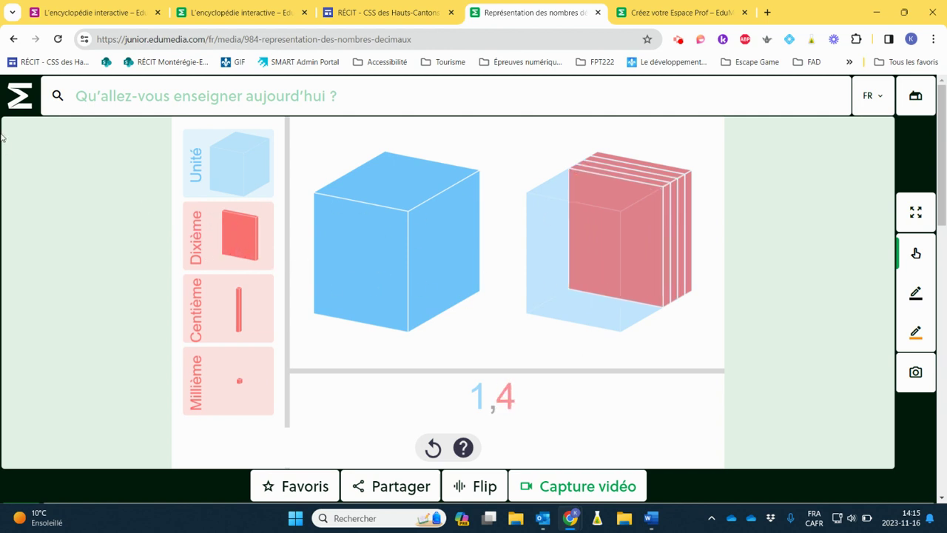
{"action": "left_click", "coordinate": [26, 99]}
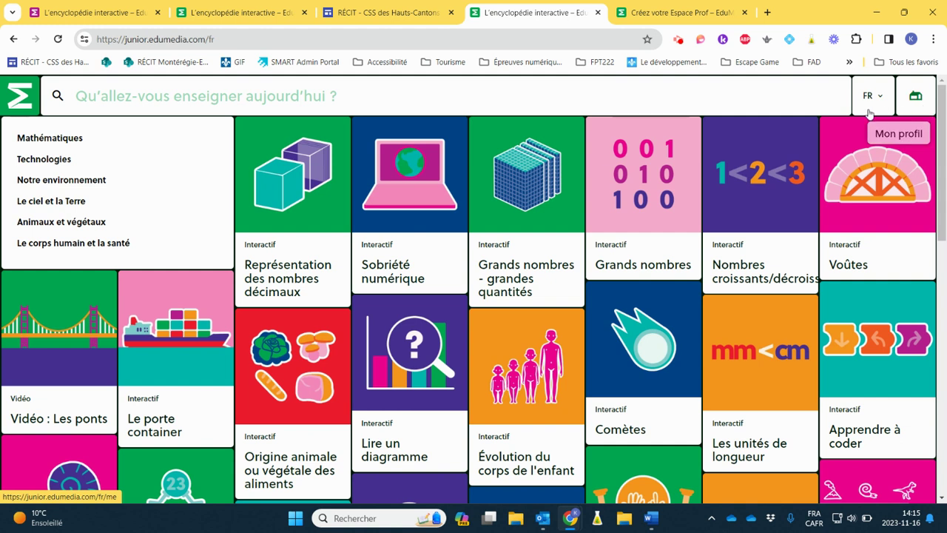
Step: From the Mon profil page, go to the empty Créer mon Espace Prof sign-up form
{"action": "left_click", "coordinate": [916, 103]}
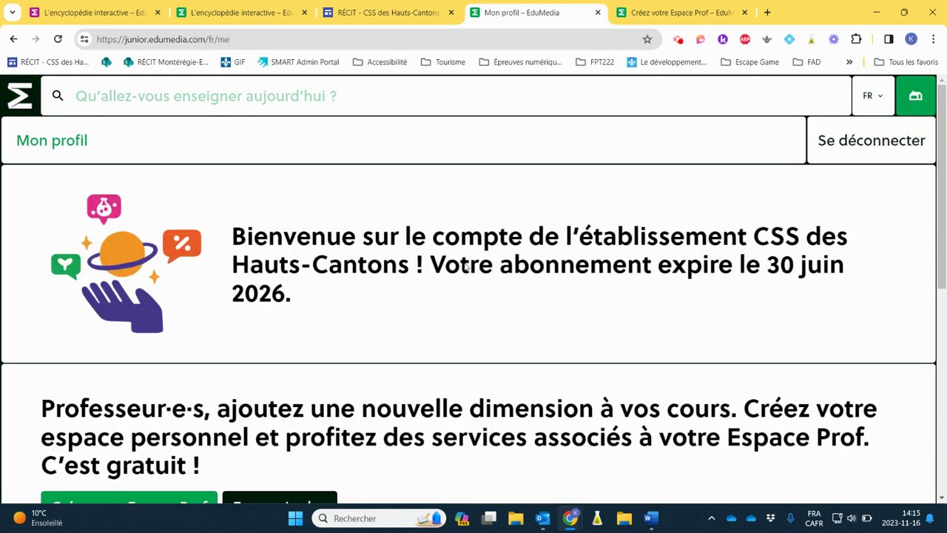
{"action": "scroll", "coordinate": [466, 268], "scroll_direction": "down", "scroll_amount": 3}
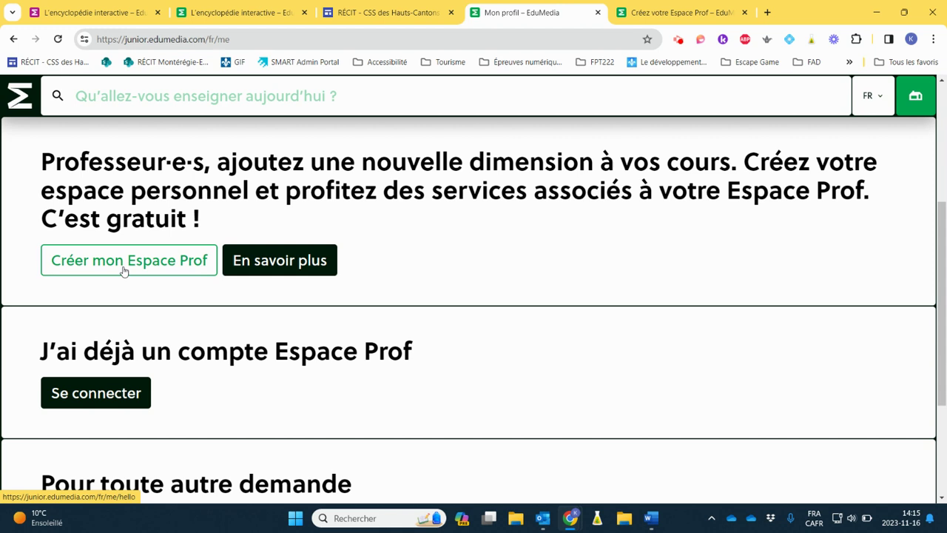
{"action": "left_click", "coordinate": [124, 270]}
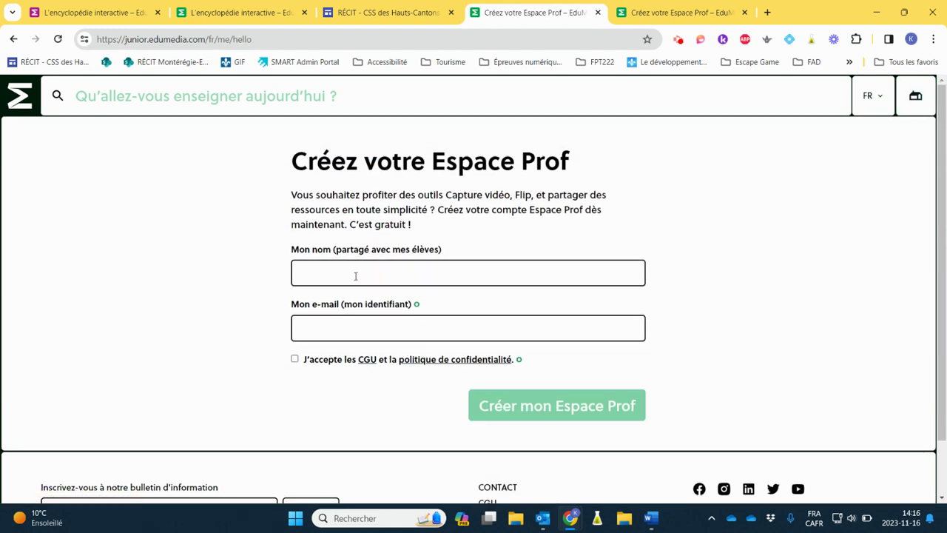
Step: Fill in the teacher's name and school e-mail address, tick J'accepte les CGU, and submit
{"action": "left_click", "coordinate": [327, 275]}
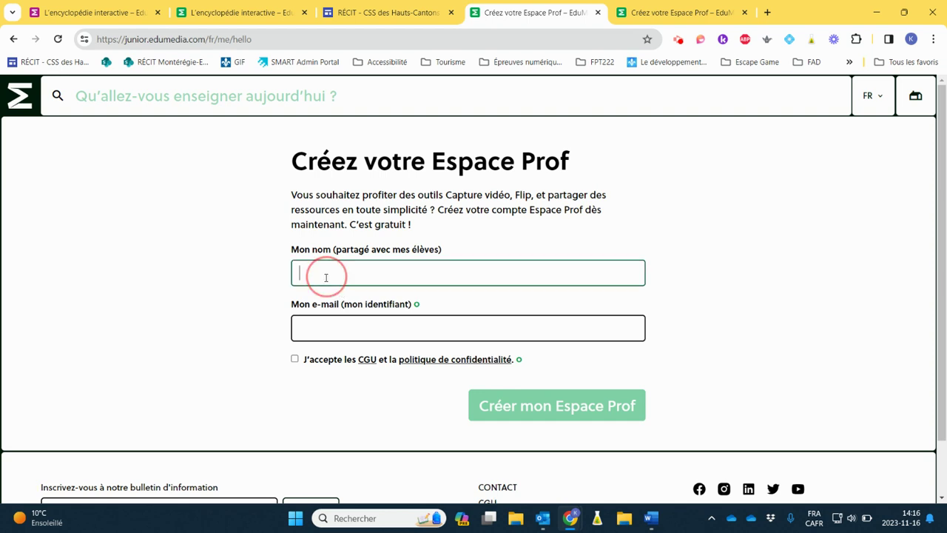
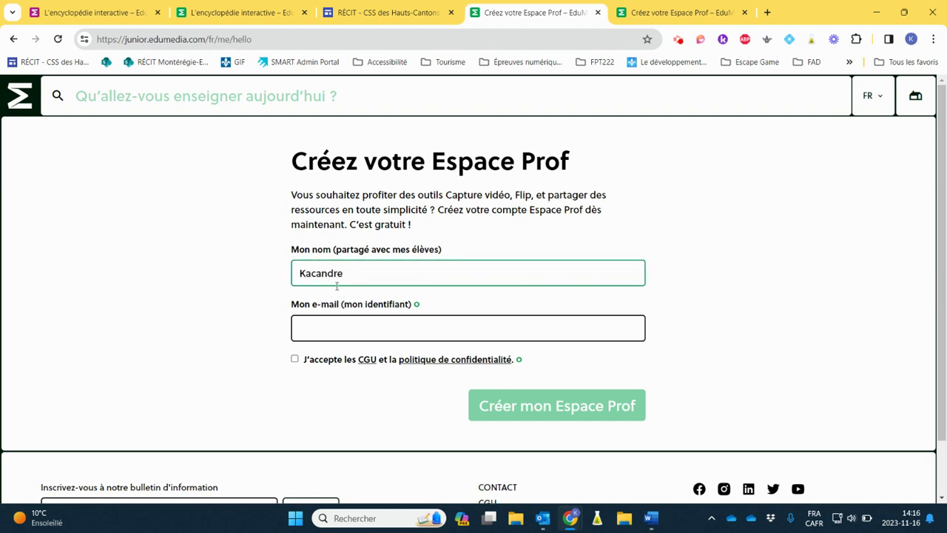
{"action": "left_click", "coordinate": [335, 330]}
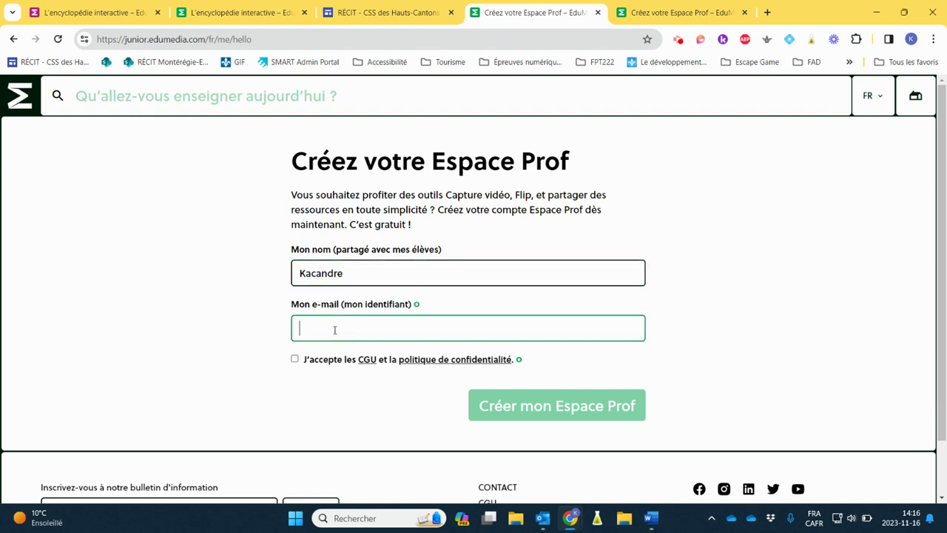
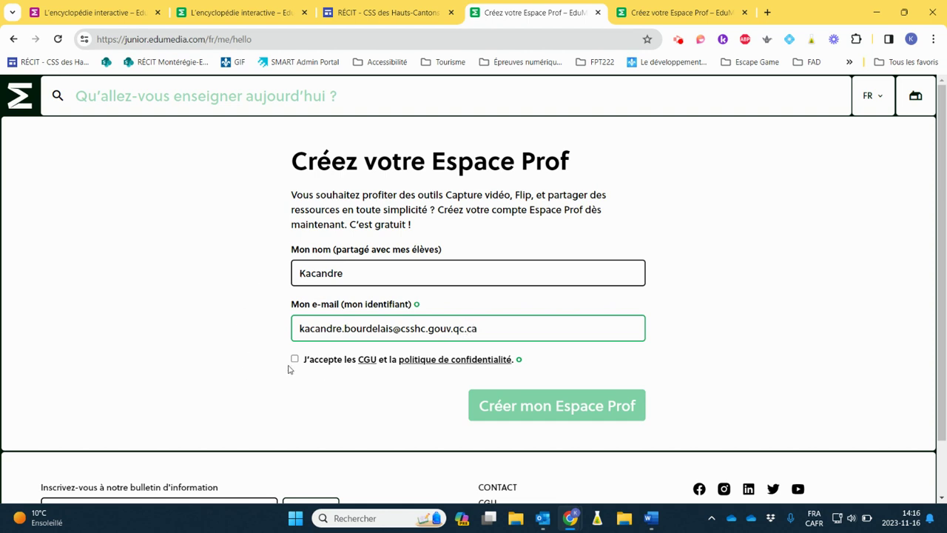
{"action": "left_click", "coordinate": [295, 358]}
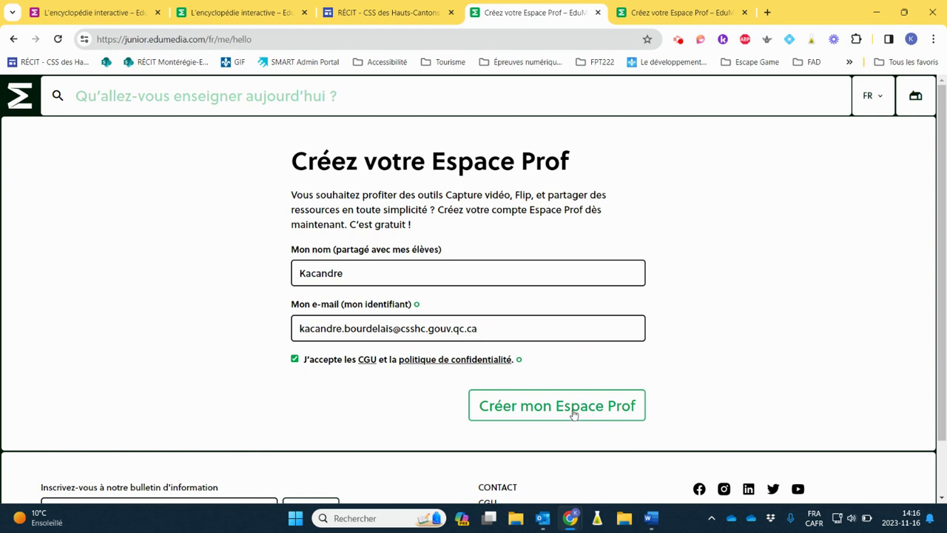
{"action": "left_click", "coordinate": [671, 15]}
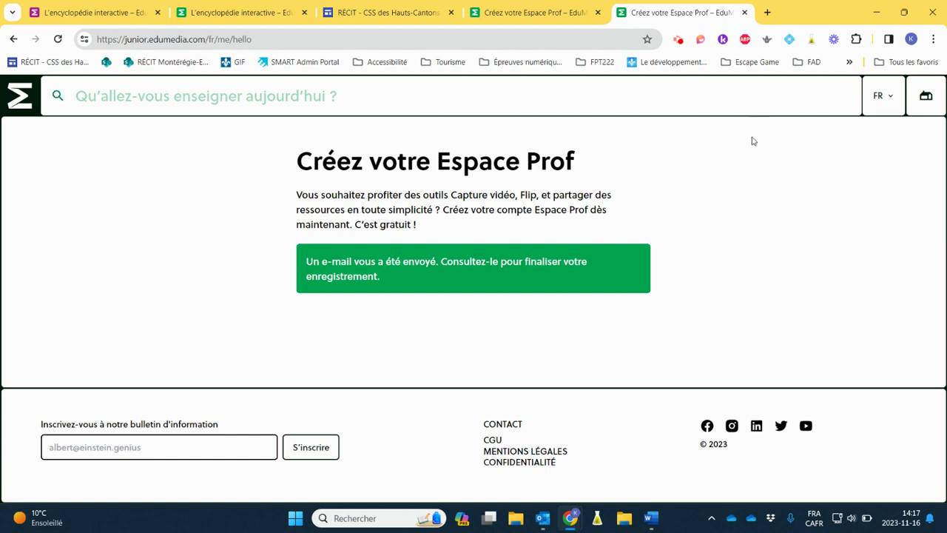
Step: Switch to the fifth tab showing the 'Un e-mail vous a été envoyé' confirmation
{"action": "left_click", "coordinate": [676, 41]}
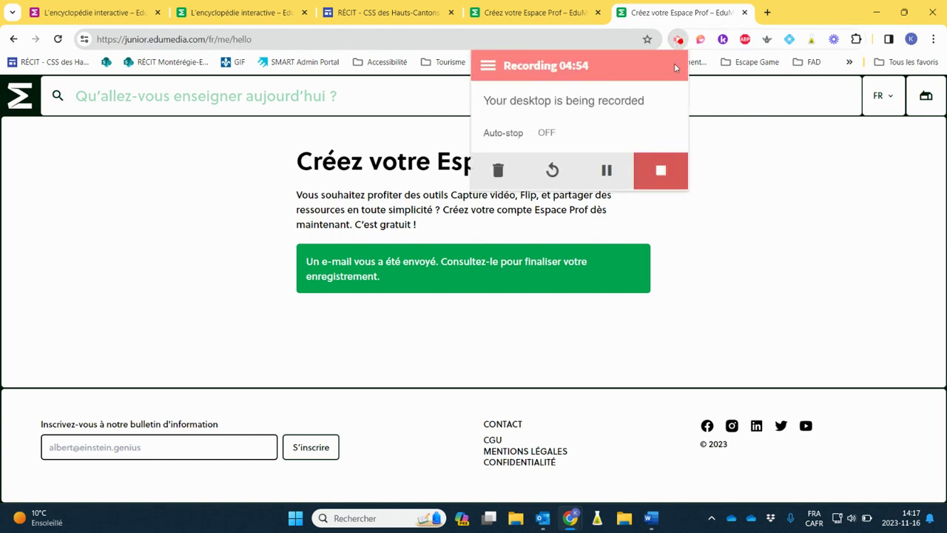